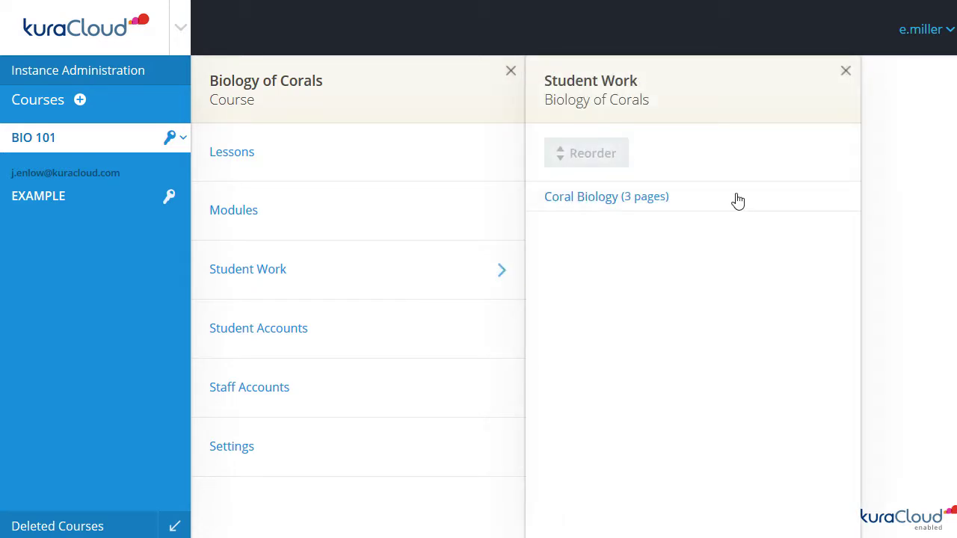
# Open Coral Biology under Student Work and bring up its grading panel, showing 7 of 9 committed
pyautogui.click(736, 198)
pyautogui.click(738, 390)
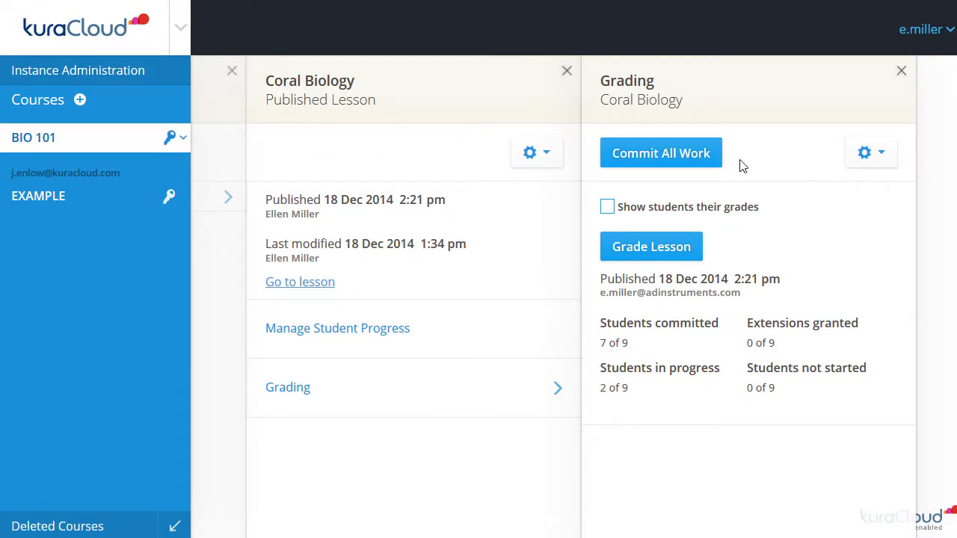
# Commit all remaining student work on Coral Biology, bringing it to 9 of 9 committed
pyautogui.click(714, 160)
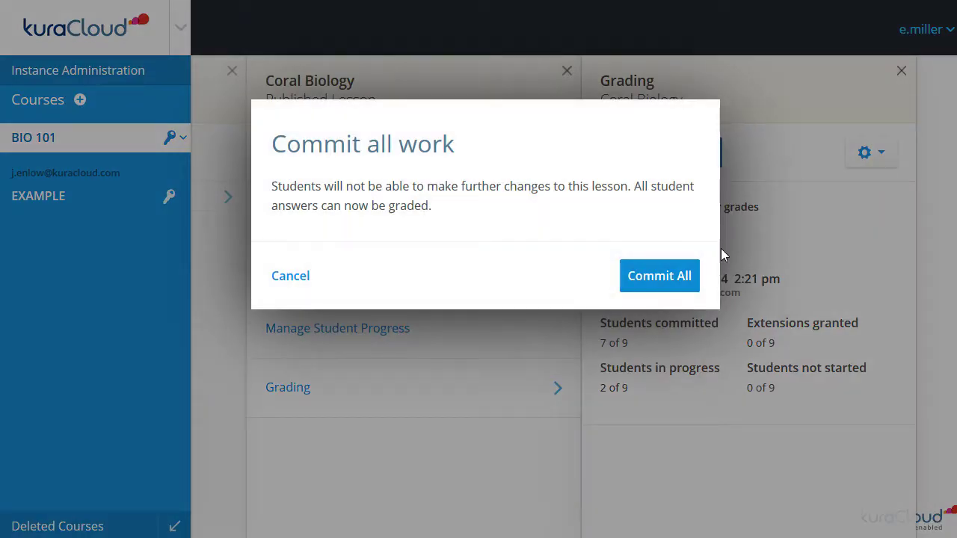
pyautogui.click(659, 278)
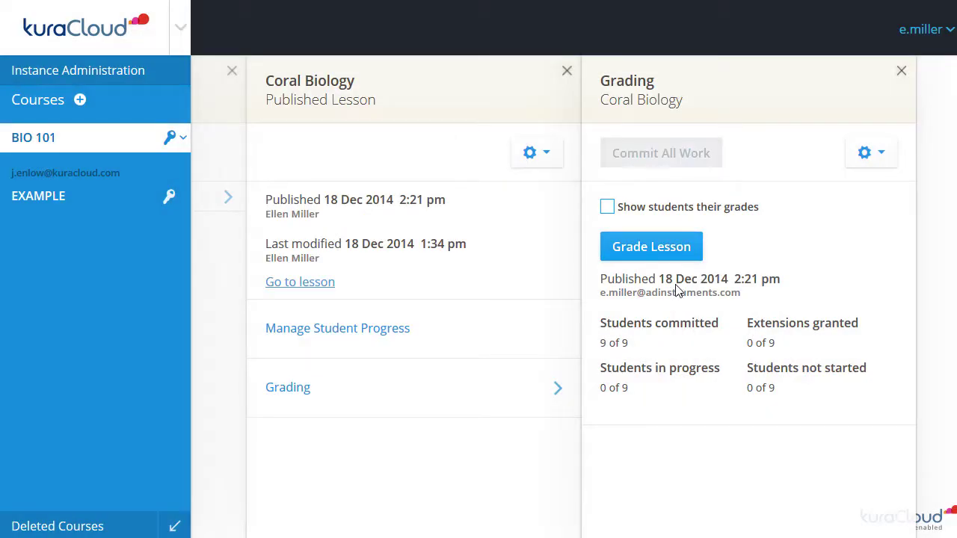
# Start Grade Lesson and score Question 2 at 4 of 4 points with feedback 'Excellent answers!'
pyautogui.click(698, 253)
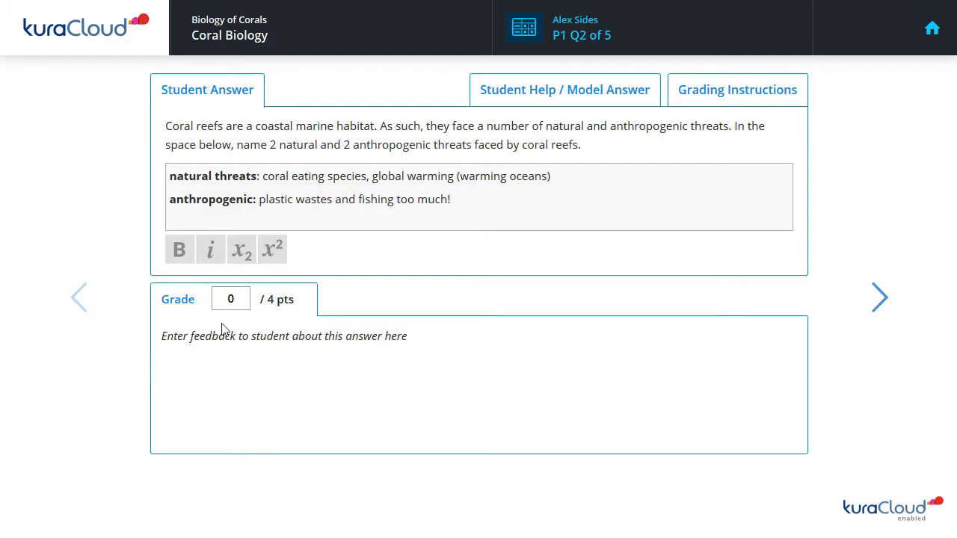
pyautogui.click(239, 299)
pyautogui.press('BackSpace')
pyautogui.write('4')
pyautogui.click(187, 337)
pyautogui.write('Excellent answers!')
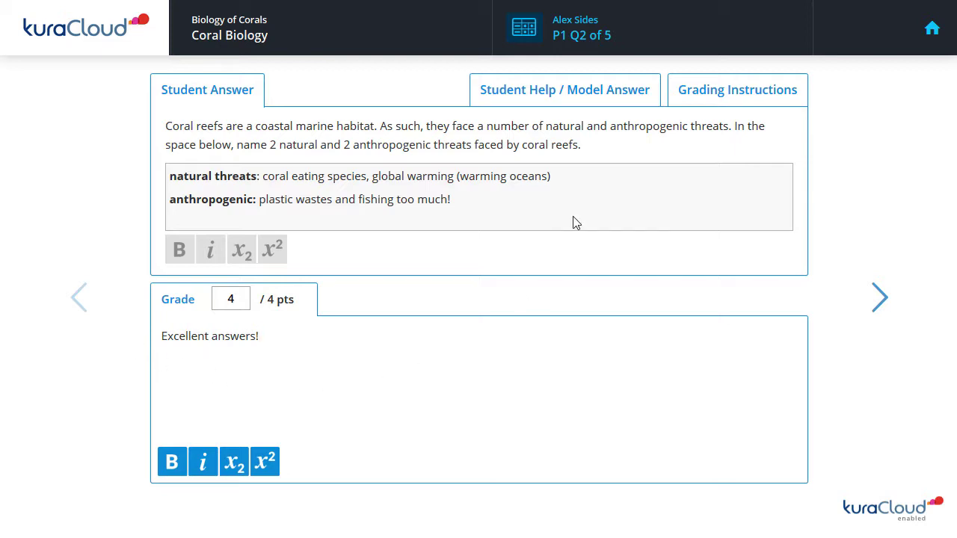
# Review the model answer and grading instructions, then advance to the second student's Question 4 answer
pyautogui.click(596, 97)
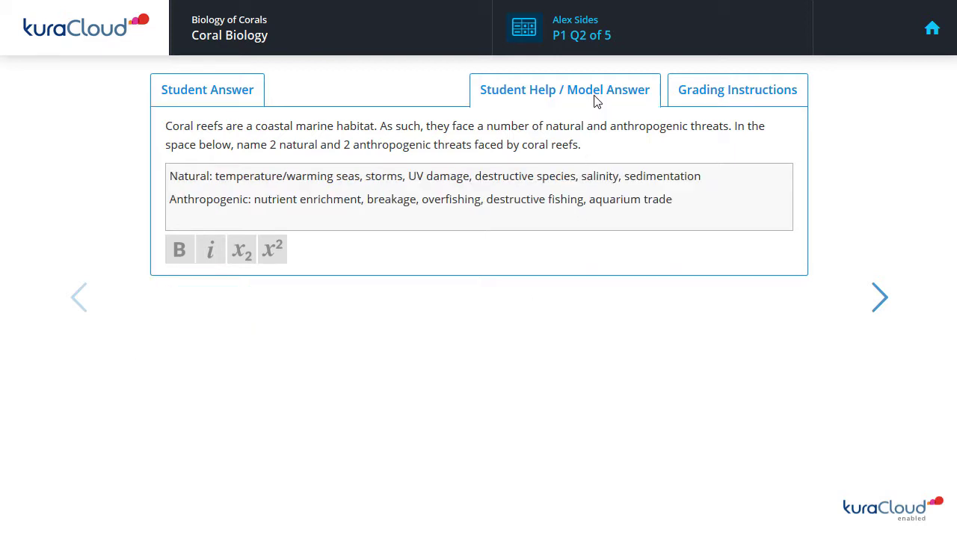
pyautogui.click(689, 109)
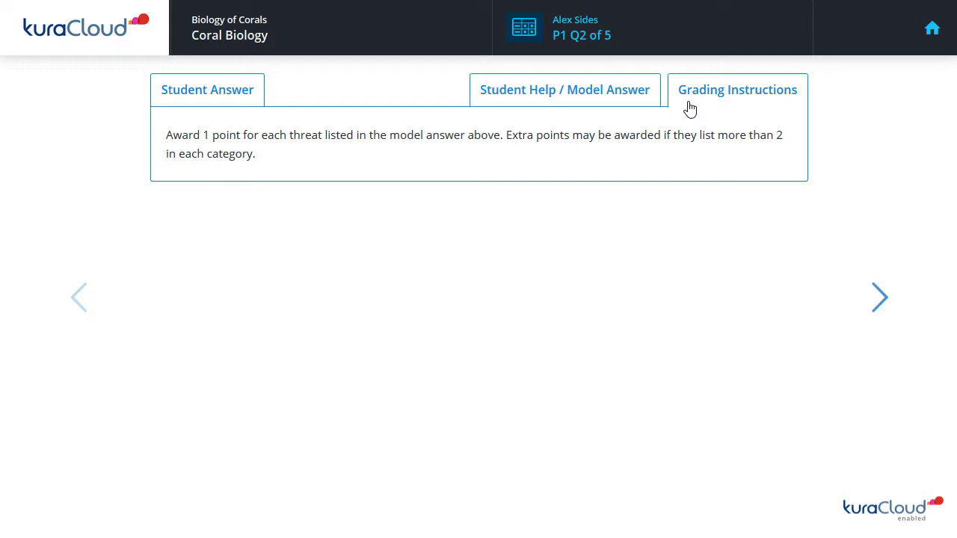
pyautogui.click(231, 109)
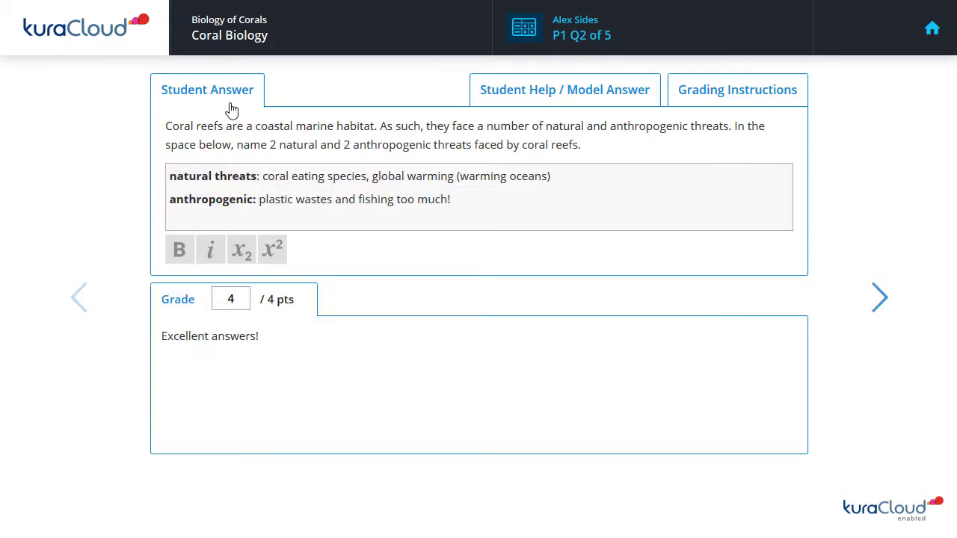
pyautogui.click(879, 317)
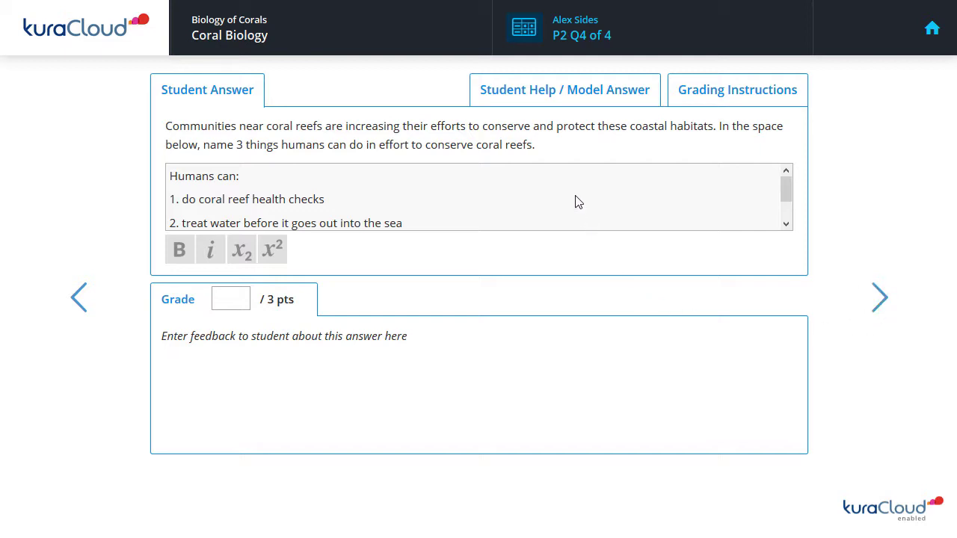
# Open the grade grid listing all nine students' page grades with totals out of 20
pyautogui.click(531, 44)
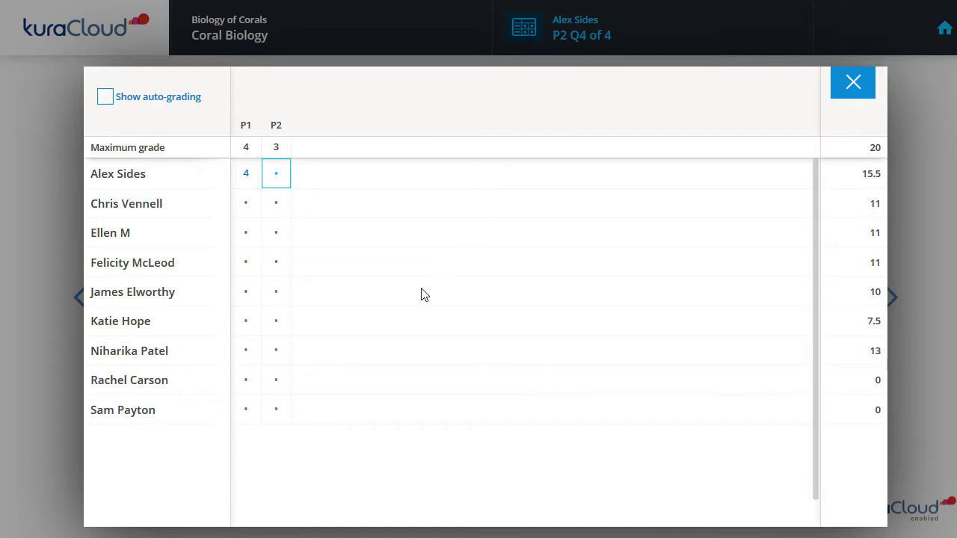
# Jump to another student's ungraded P1 answer, reopen the grade grid and tick Show auto-grading
pyautogui.click(246, 293)
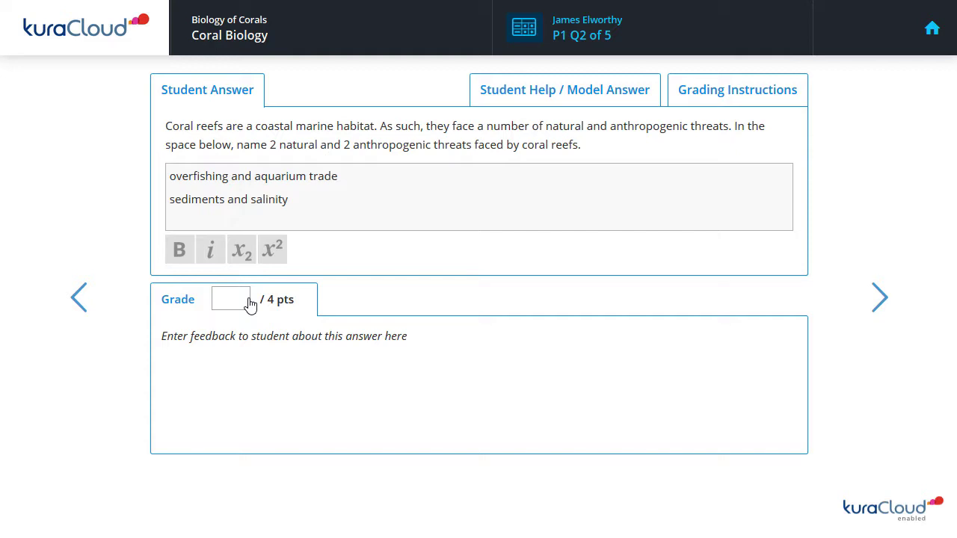
pyautogui.click(515, 37)
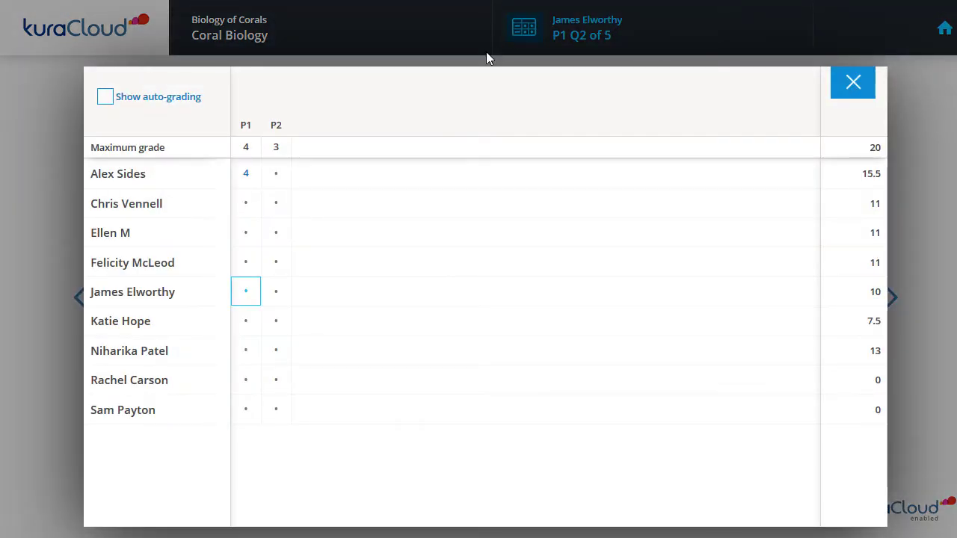
pyautogui.click(105, 101)
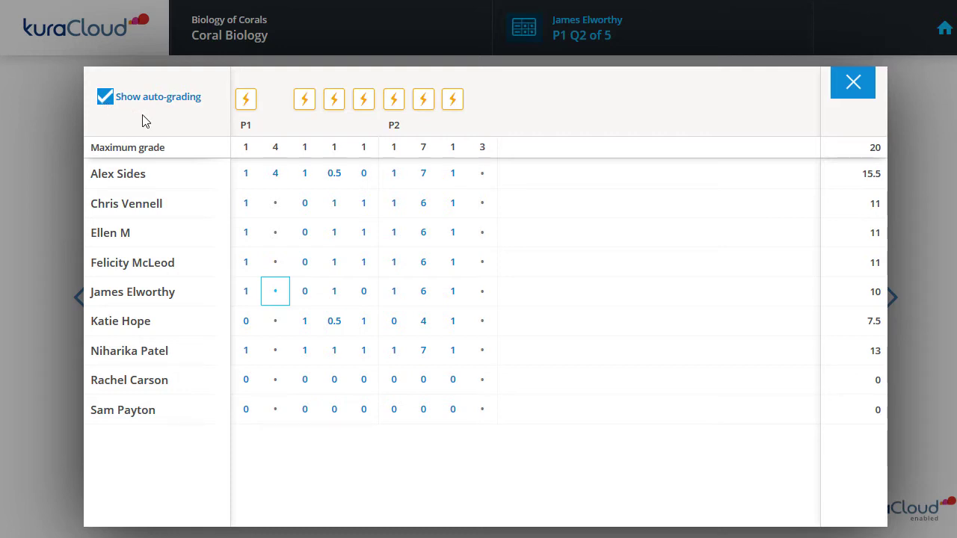
# Exclude question P1 Q3 from auto-grading and give the first student's answer a grade of 1
pyautogui.click(307, 106)
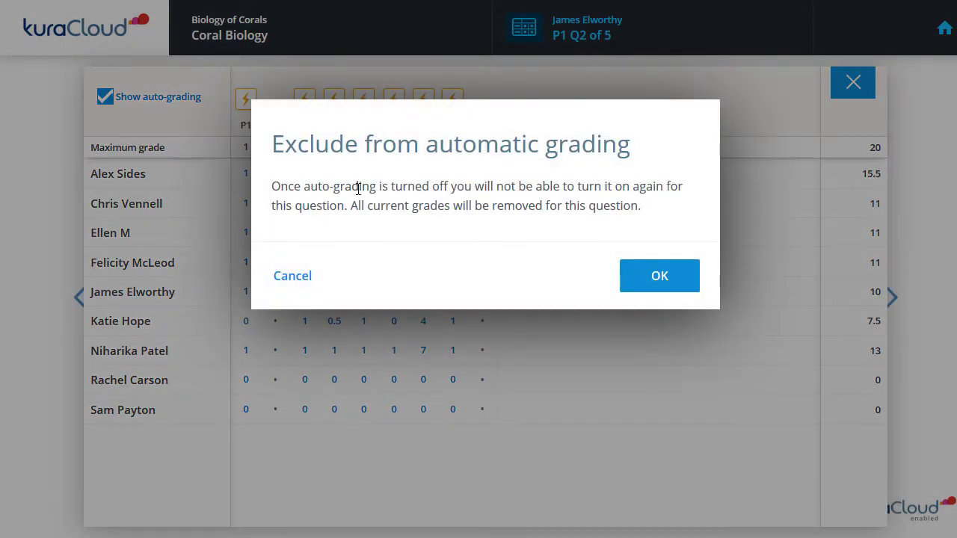
pyautogui.click(632, 288)
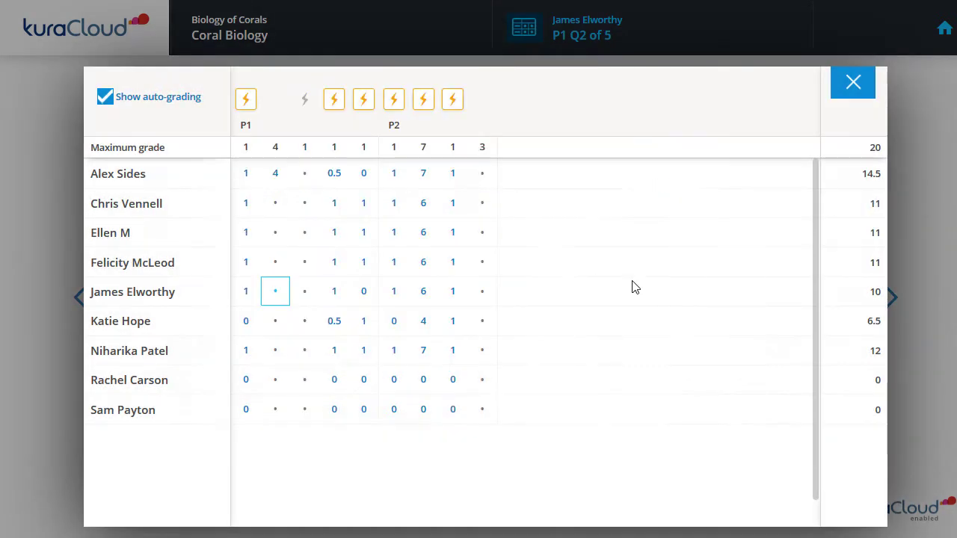
pyautogui.click(303, 175)
pyautogui.click(246, 283)
pyautogui.write('1')
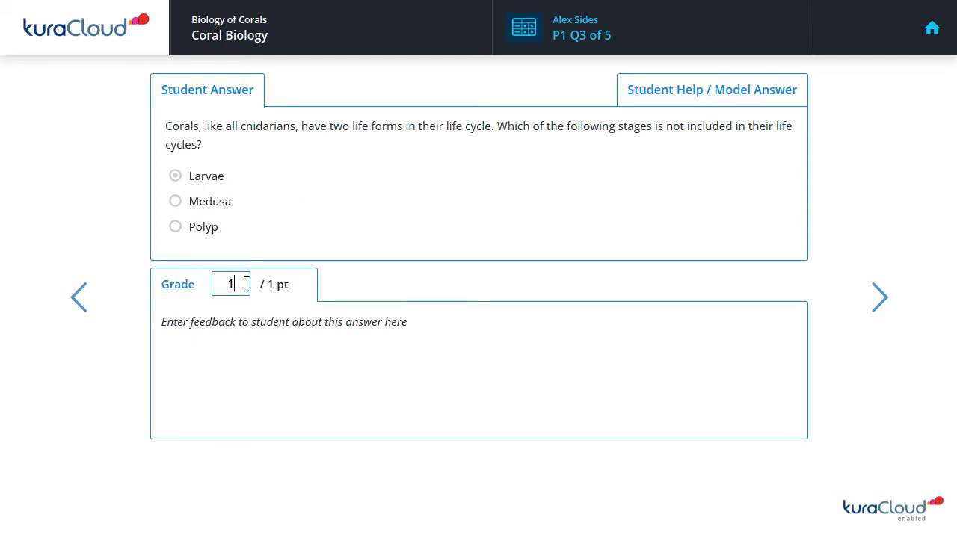
# Check the updated grade overview, close it, and return to the course administration page
pyautogui.click(537, 42)
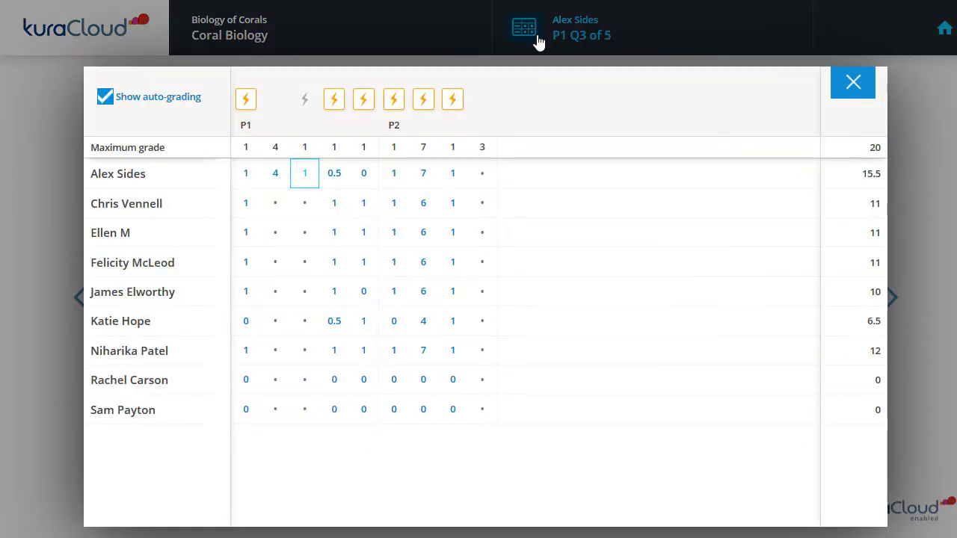
pyautogui.click(849, 89)
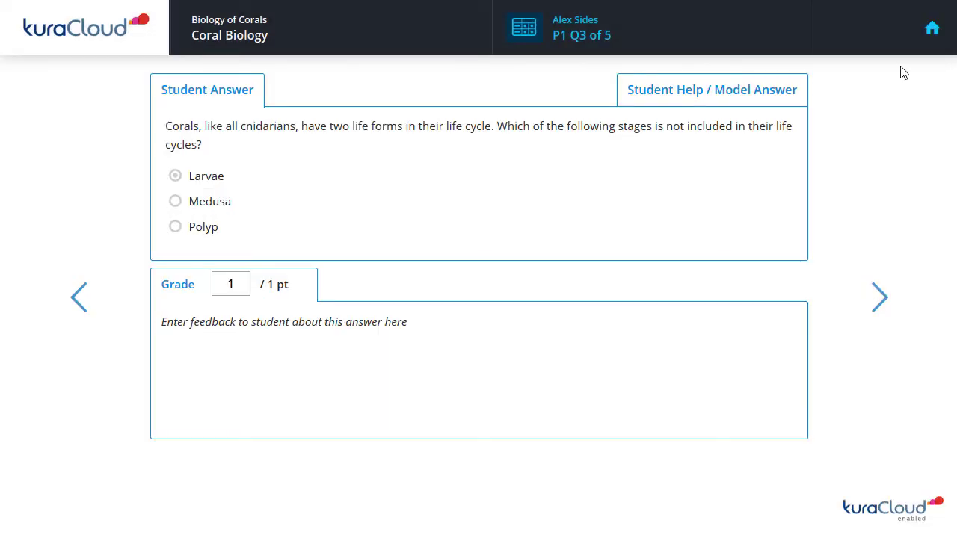
pyautogui.click(932, 34)
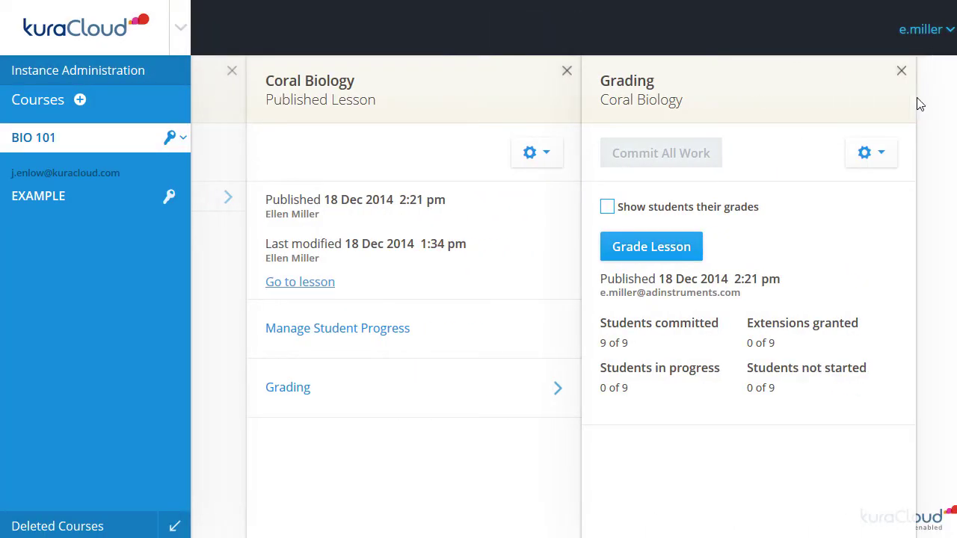
# Release grades to students, switch BIO 101 to the Student role, and open the Coral Biology lesson
pyautogui.click(609, 212)
pyautogui.click(179, 139)
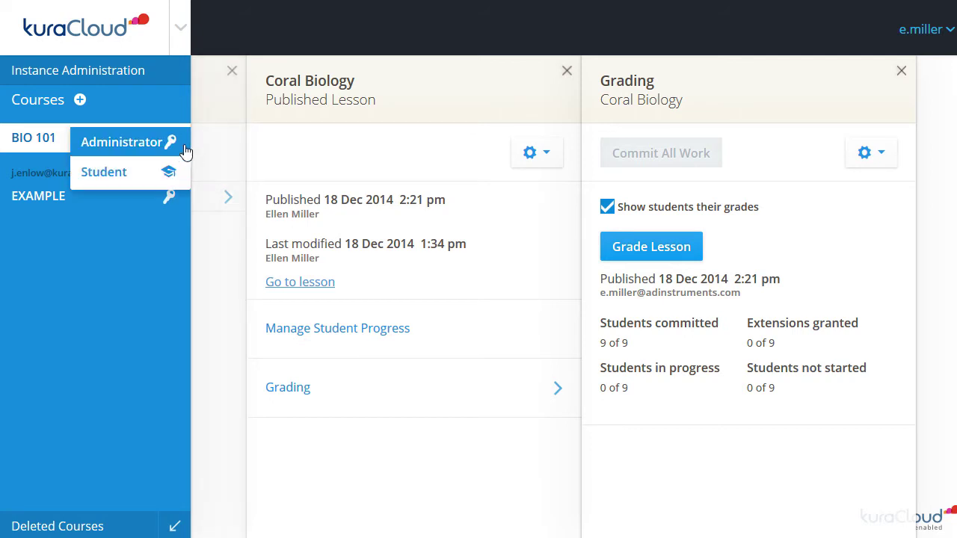
pyautogui.click(180, 171)
pyautogui.click(303, 203)
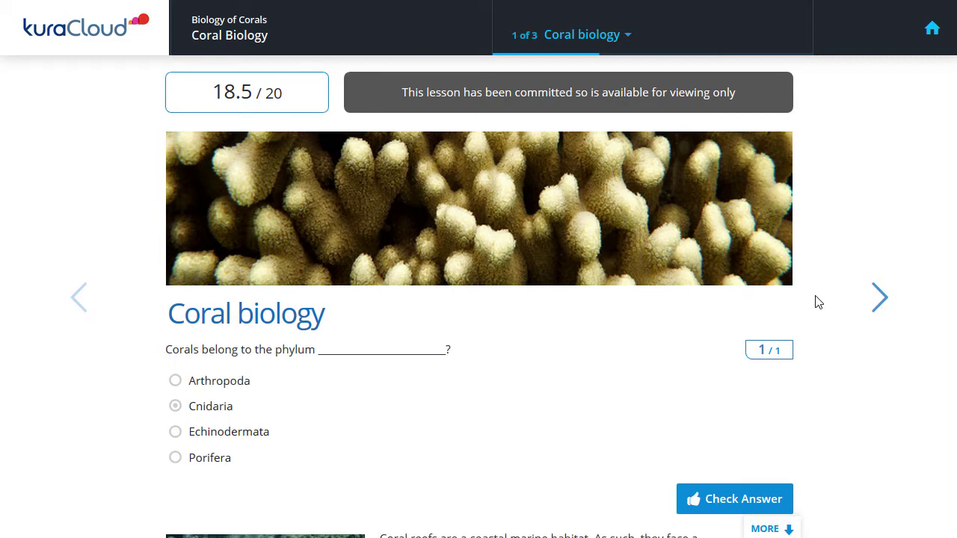
# As a student, scroll the scored lesson, dismiss the grader feedback, and check the symbionts answer
pyautogui.scroll(-2, 819, 302)
pyautogui.scroll(-3, 818, 301)
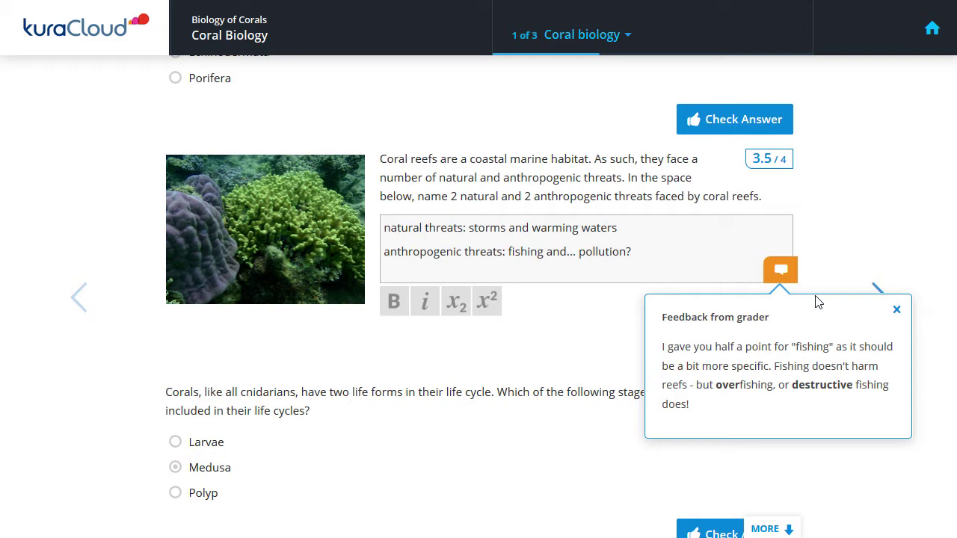
pyautogui.click(787, 277)
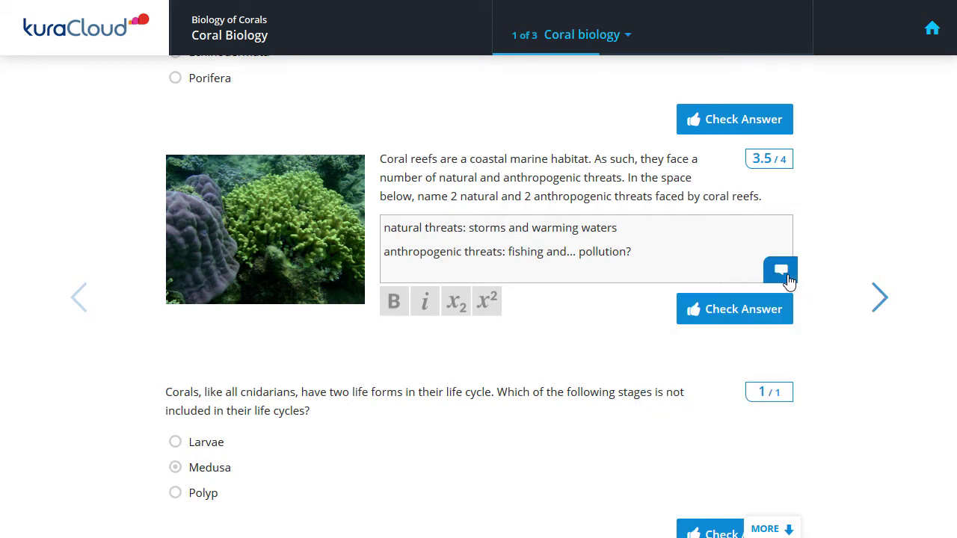
pyautogui.click(873, 309)
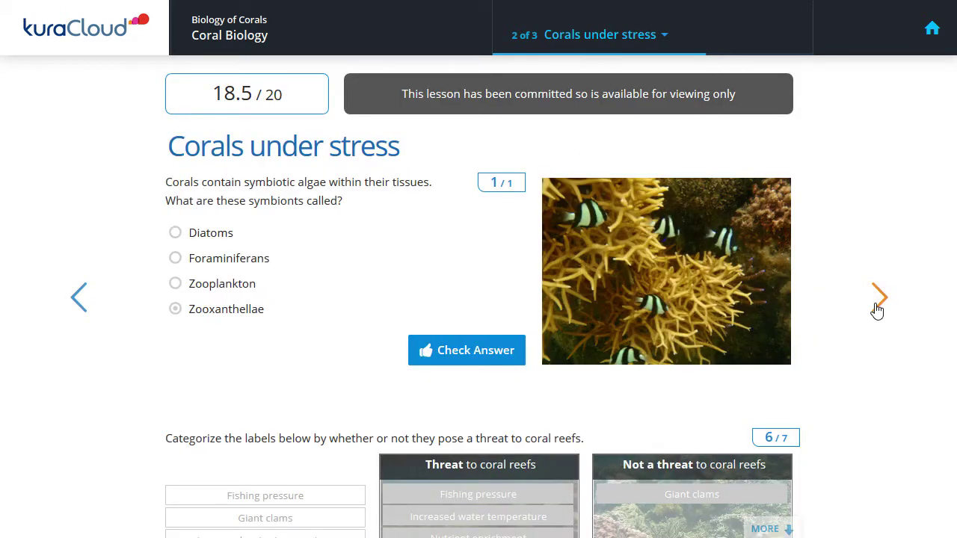
pyautogui.click(516, 359)
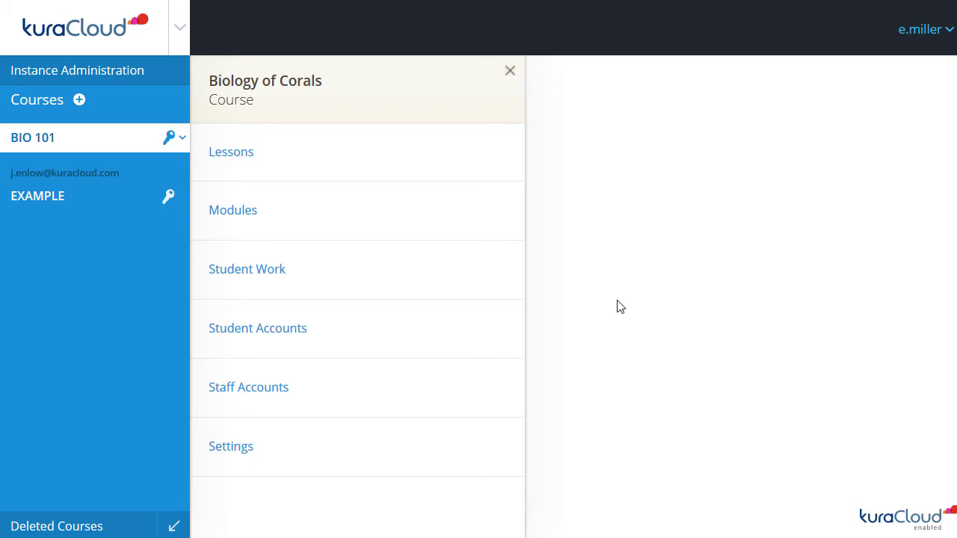
# From Staff Accounts, invite a staff member by e-mail with the Grader role and send it
pyautogui.click(408, 408)
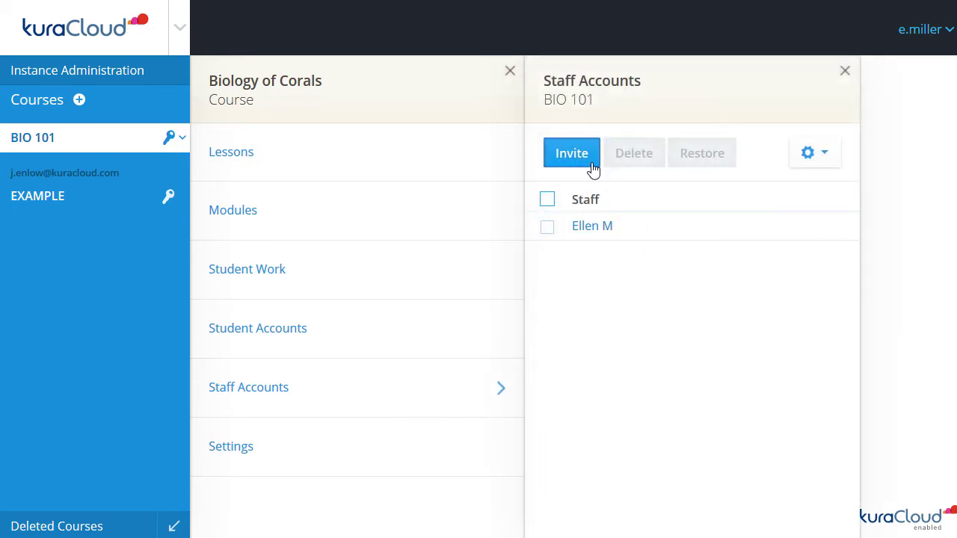
pyautogui.click(572, 153)
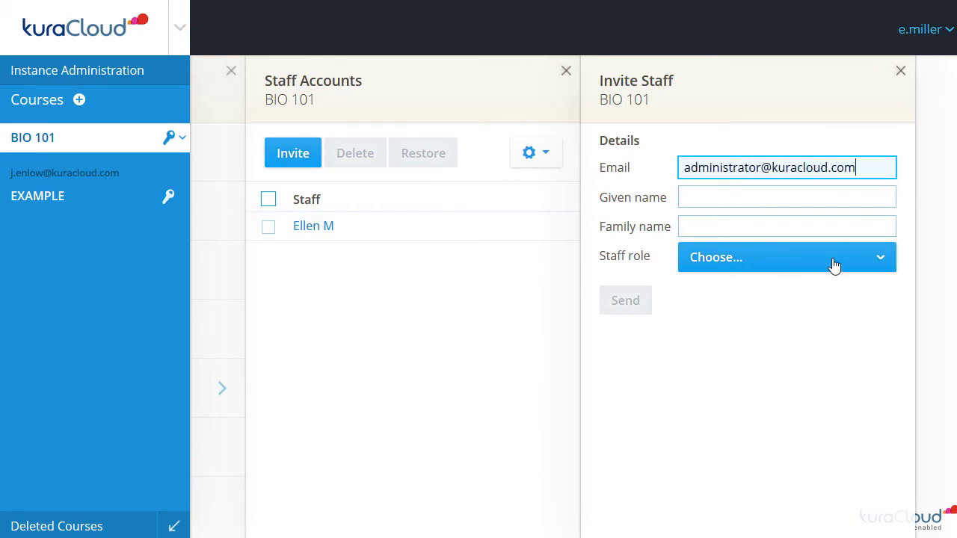
pyautogui.click(821, 262)
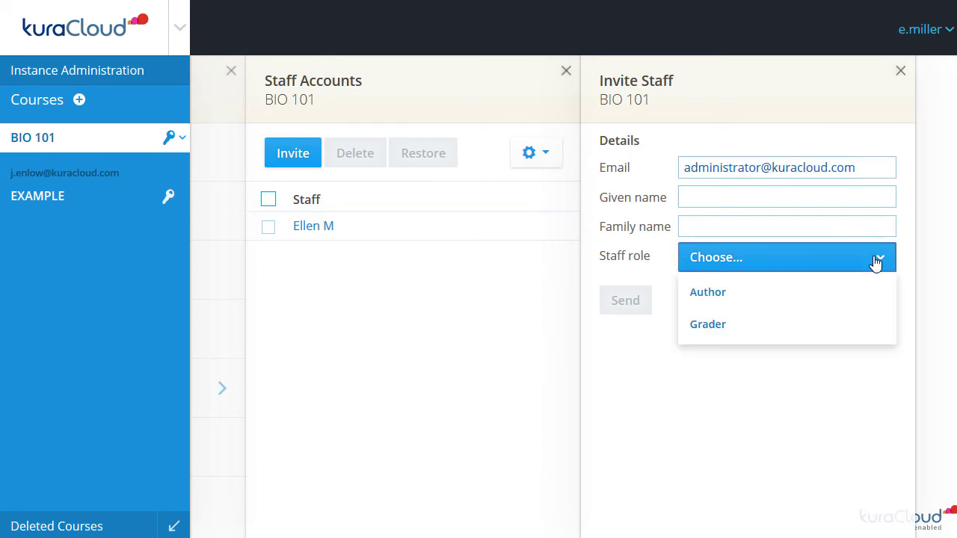
pyautogui.click(860, 329)
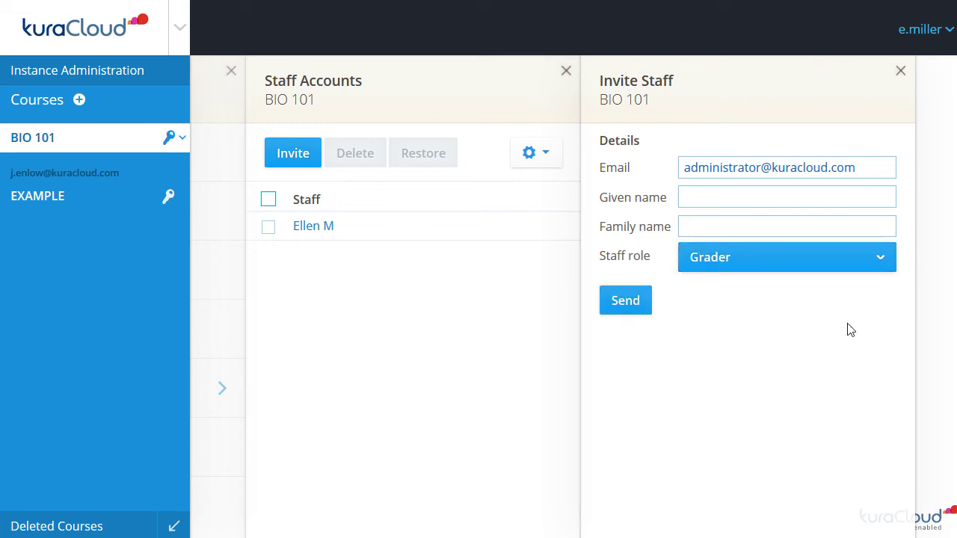
pyautogui.click(646, 317)
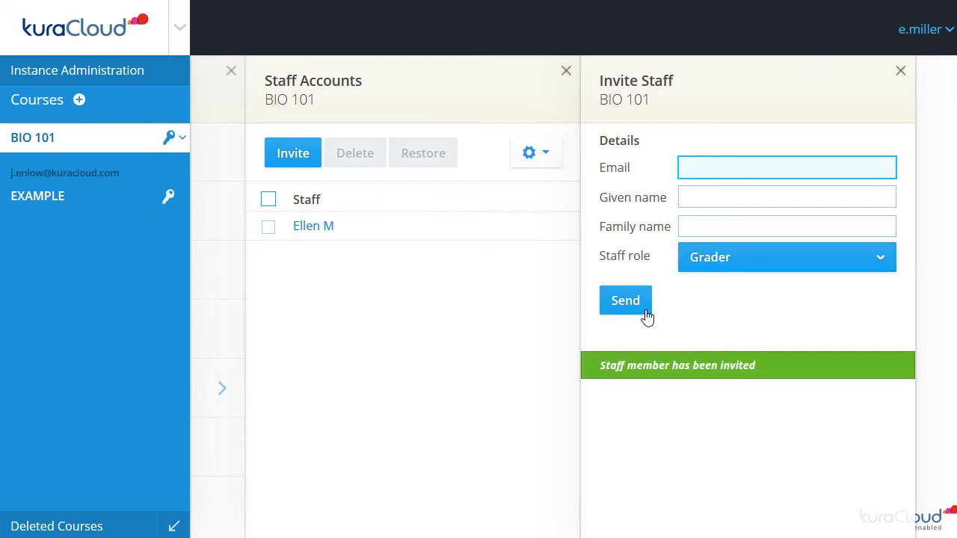